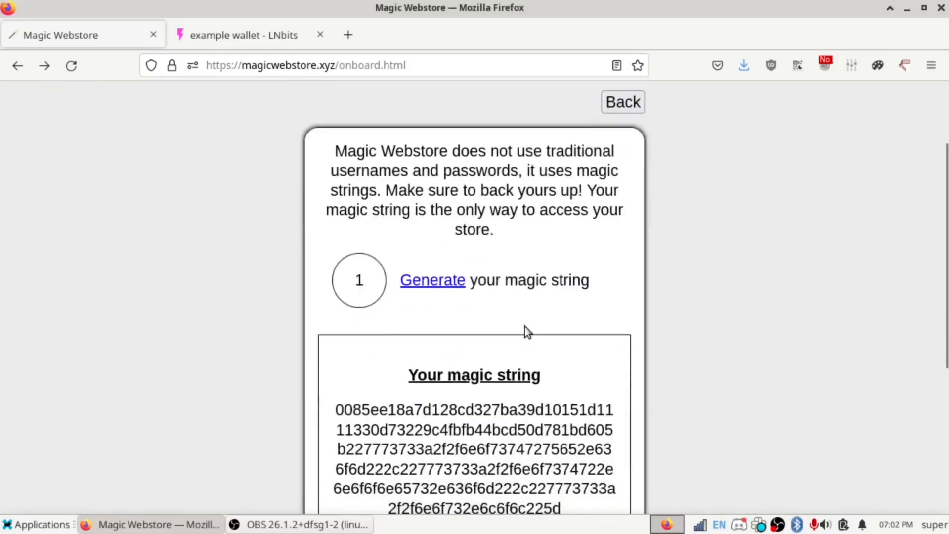
Step: Copy the newly generated magic string and log in with it
double_click(454, 400)
key("ctrl+c")
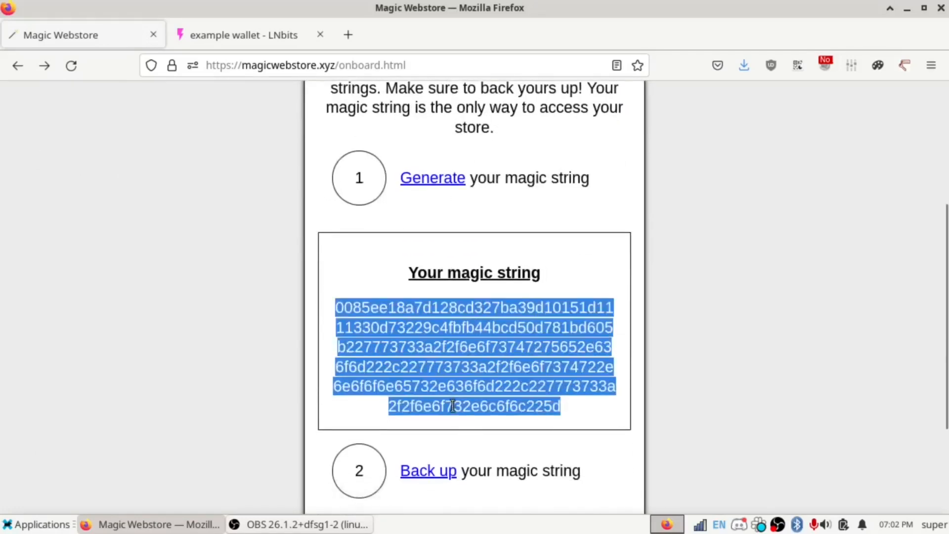
scroll(452, 406, "down", 3)
left_click(426, 411)
key("ctrl+v")
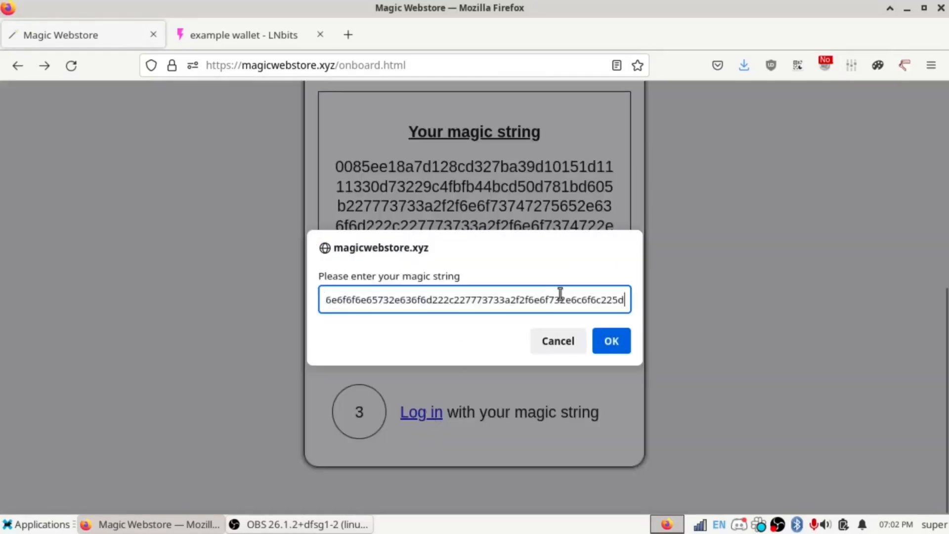
key("Return")
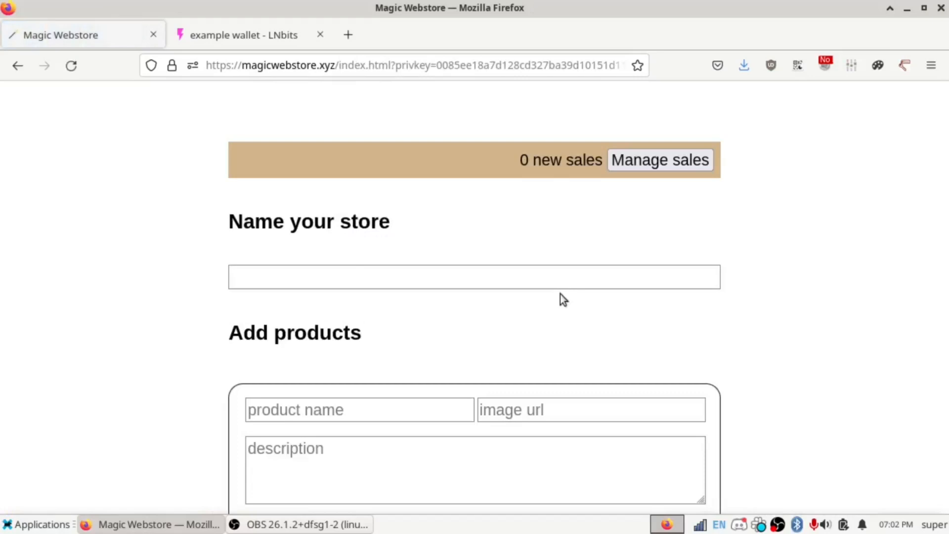
Step: Open Manage sales, then the Connect your node notice, and scroll to its localStorage console instructions
left_click(667, 161)
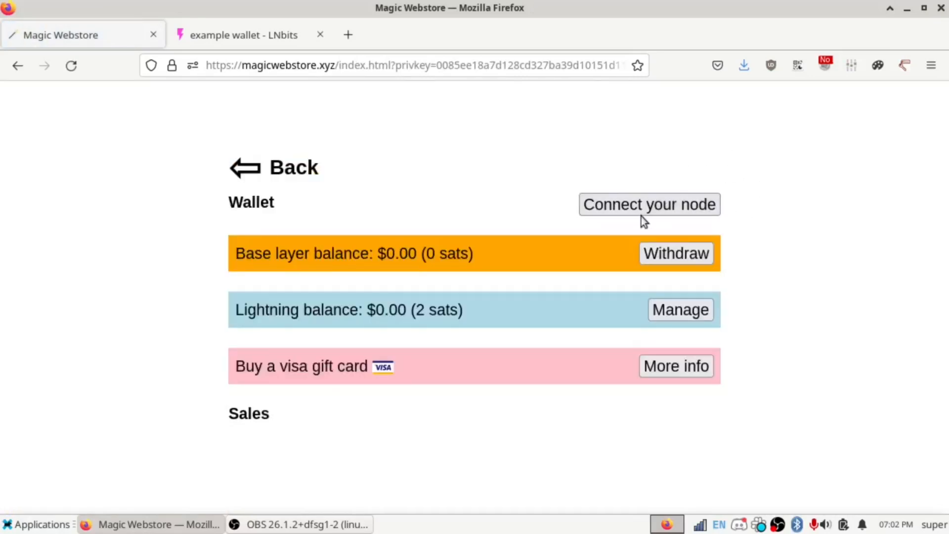
right_click(619, 206)
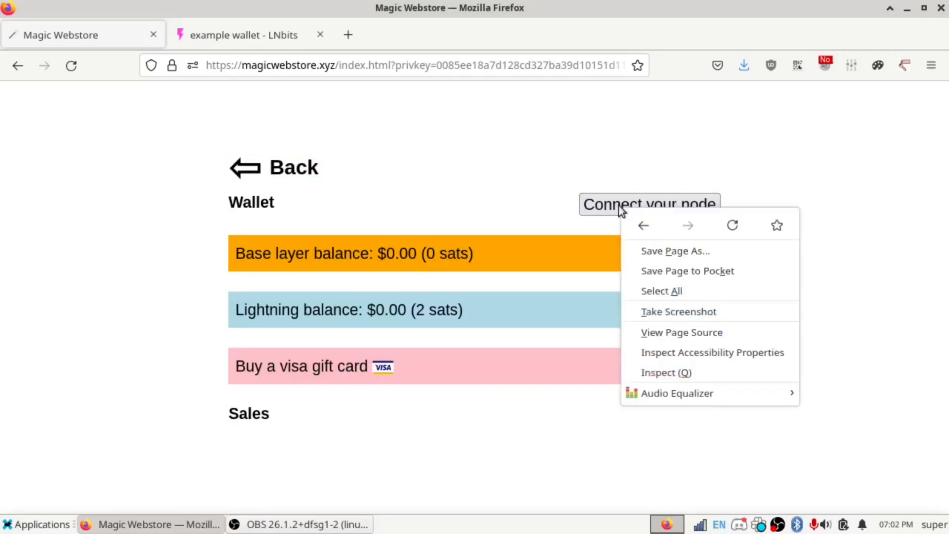
key("Escape")
left_click(612, 202)
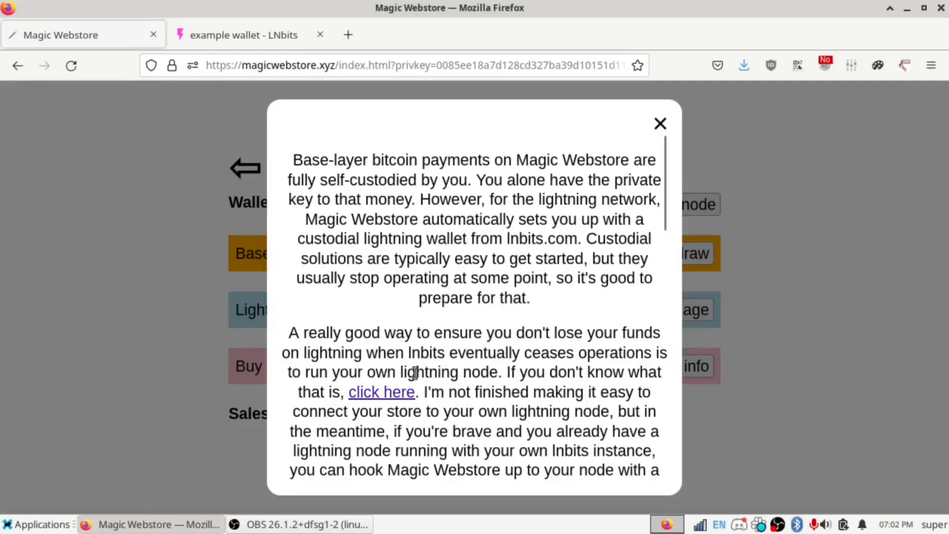
scroll(483, 300, "down", 10)
scroll(483, 302, "up", 5)
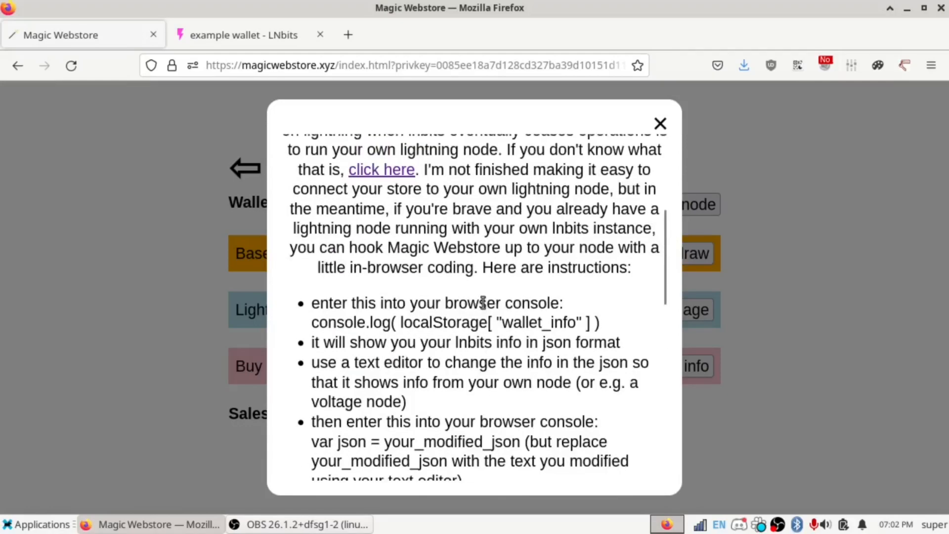
scroll(483, 302, "up", 5)
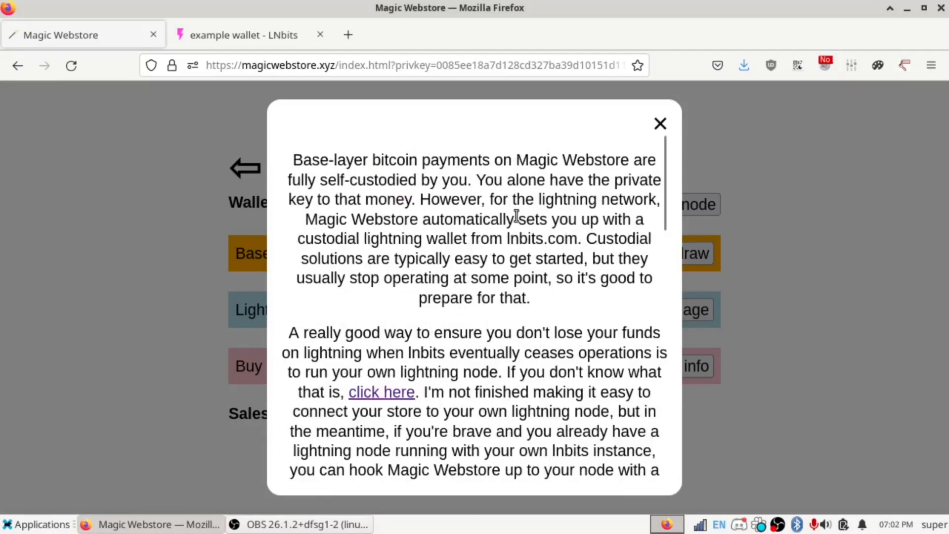
scroll(550, 292, "down", 9)
scroll(550, 292, "up", 2)
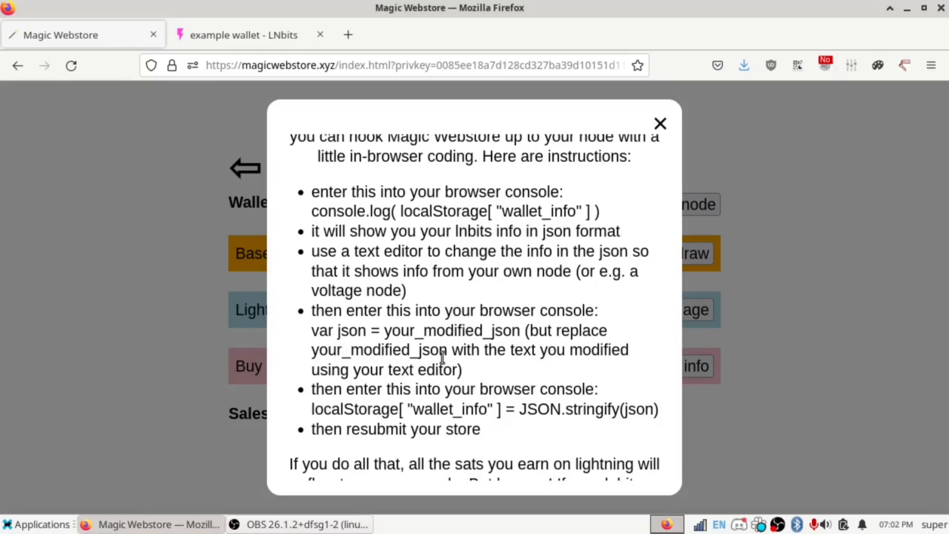
Step: Open Web Developer Tools from Firefox's More tools menu so the console docks beside the page
key("ctrl+shift+k")
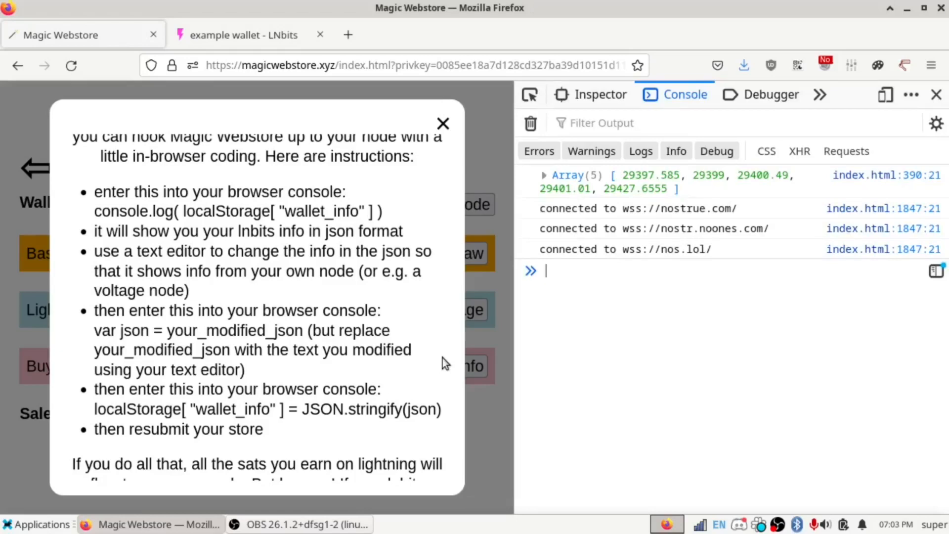
key("ctrl+shift+k")
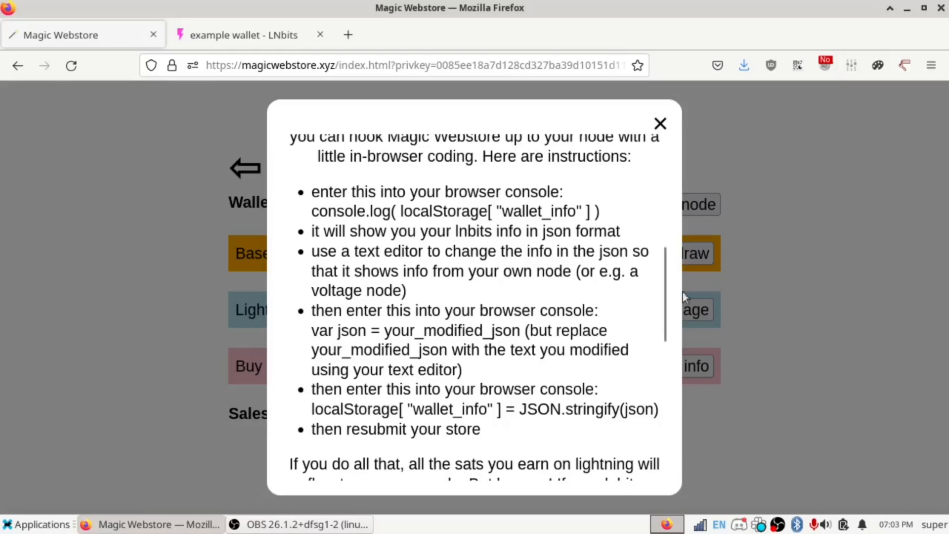
left_click(932, 66)
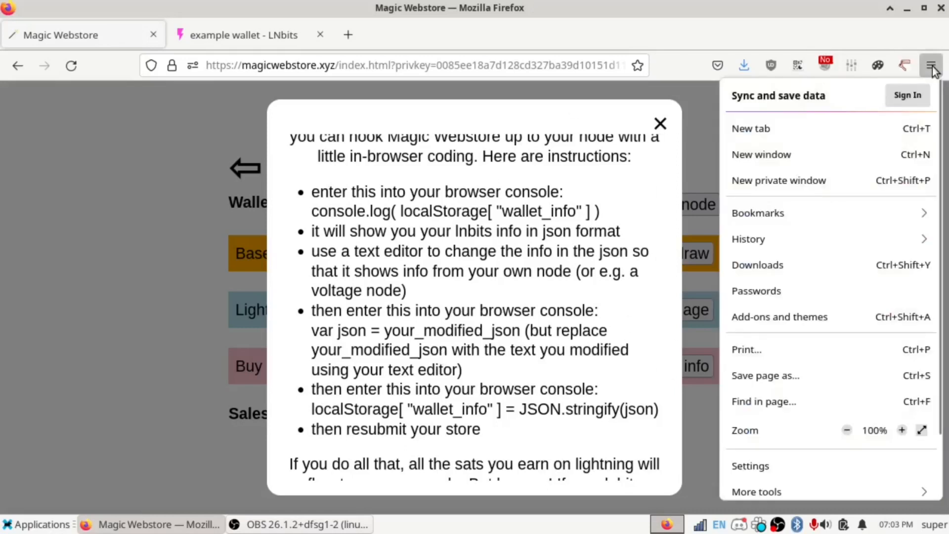
left_click(811, 493)
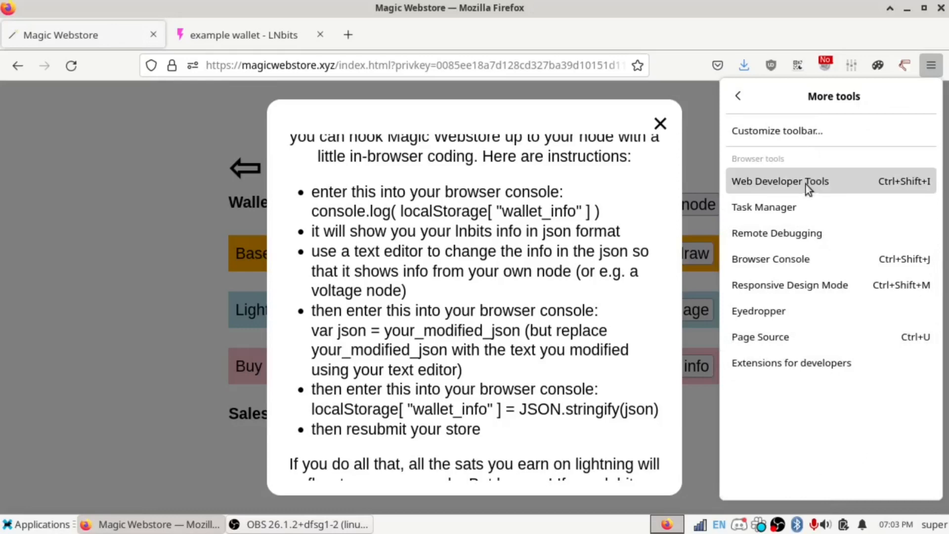
left_click(852, 179)
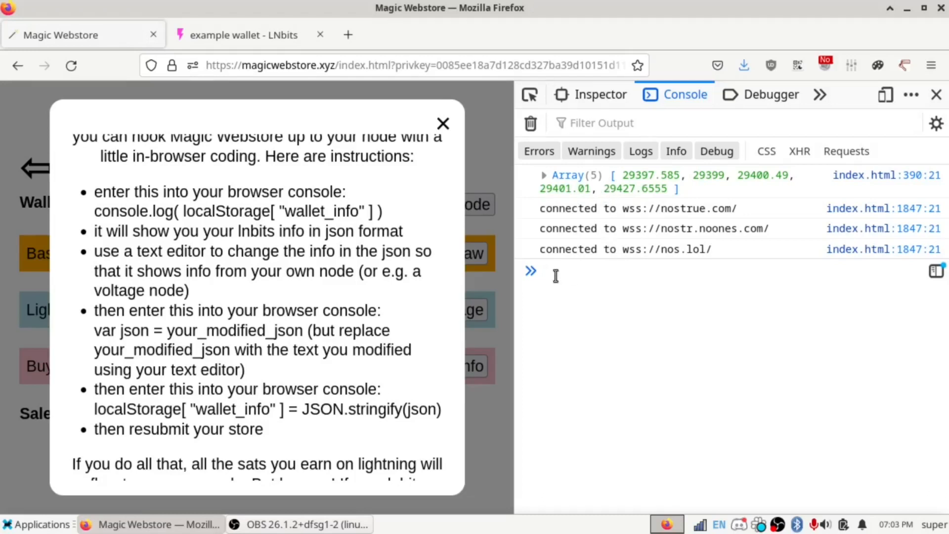
Step: Run console.log( localStorage[ "wallet_info" ] ) in the console to print the wallet info JSON
type("asdflasdfjsadfklj")
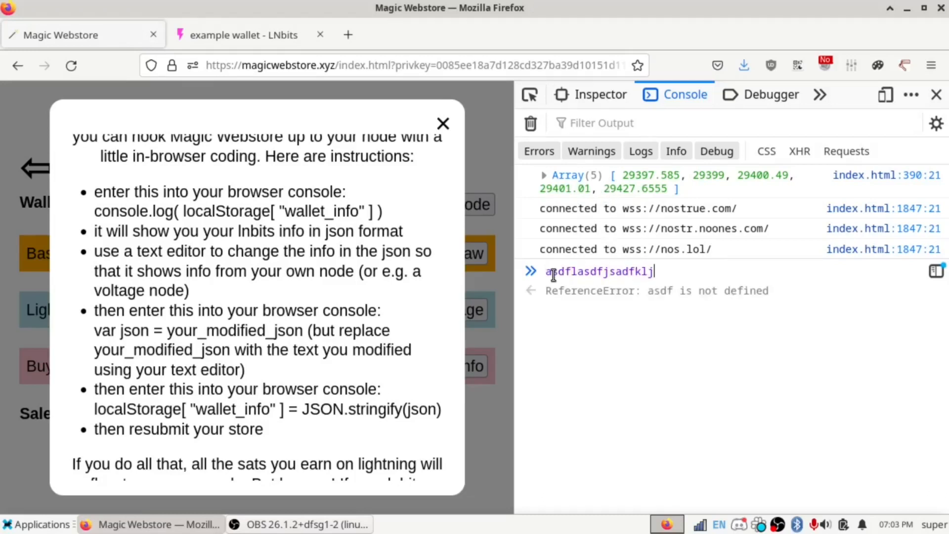
key("ctrl+a")
key("BackSpace")
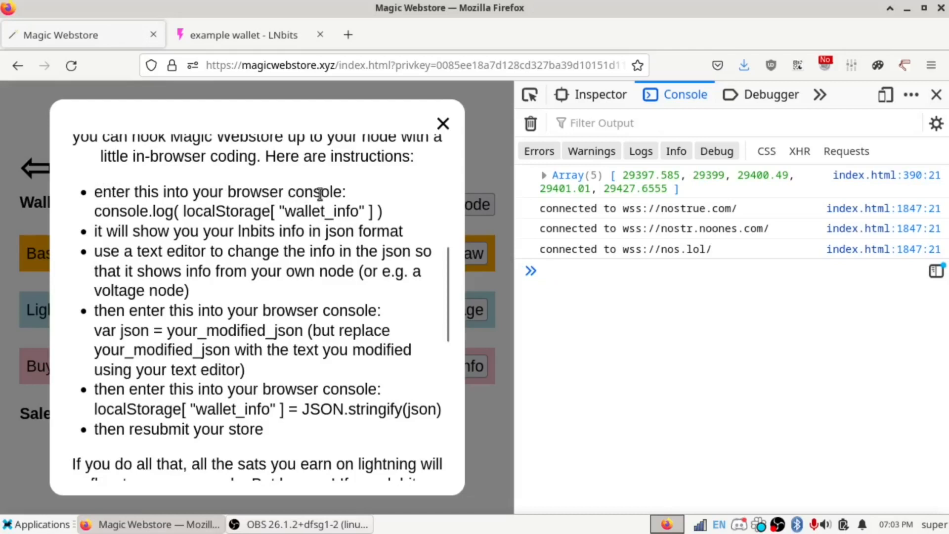
left_click_drag(124, 212, 388, 217)
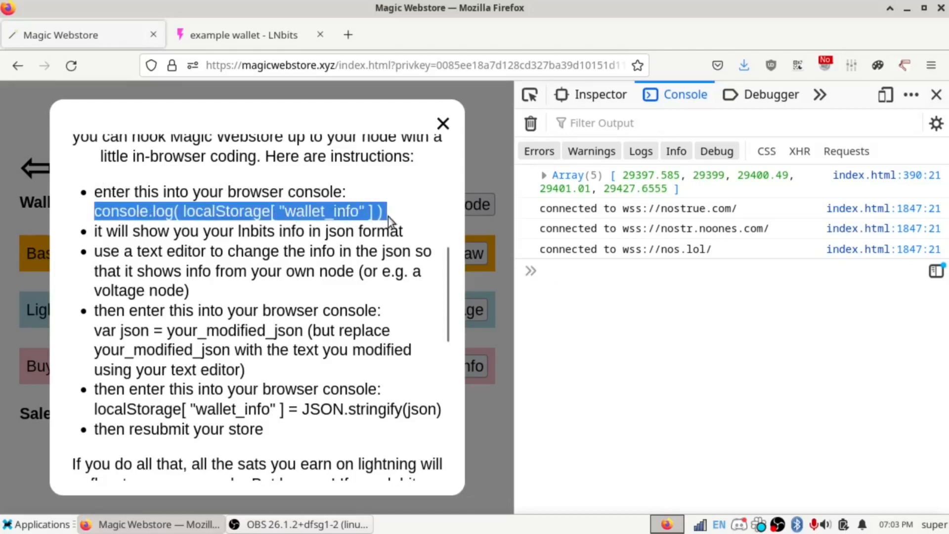
key("ctrl+c")
left_click(672, 335)
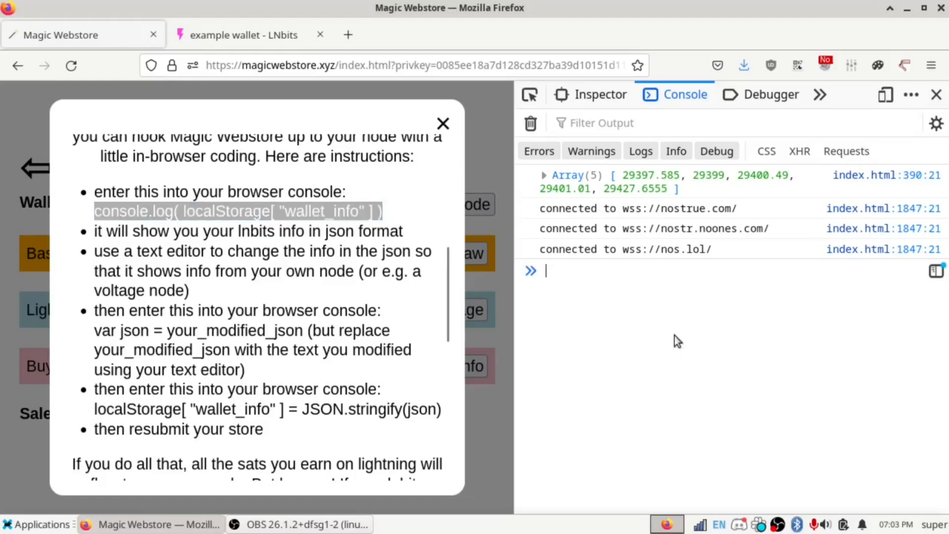
key("ctrl+v")
key("Return")
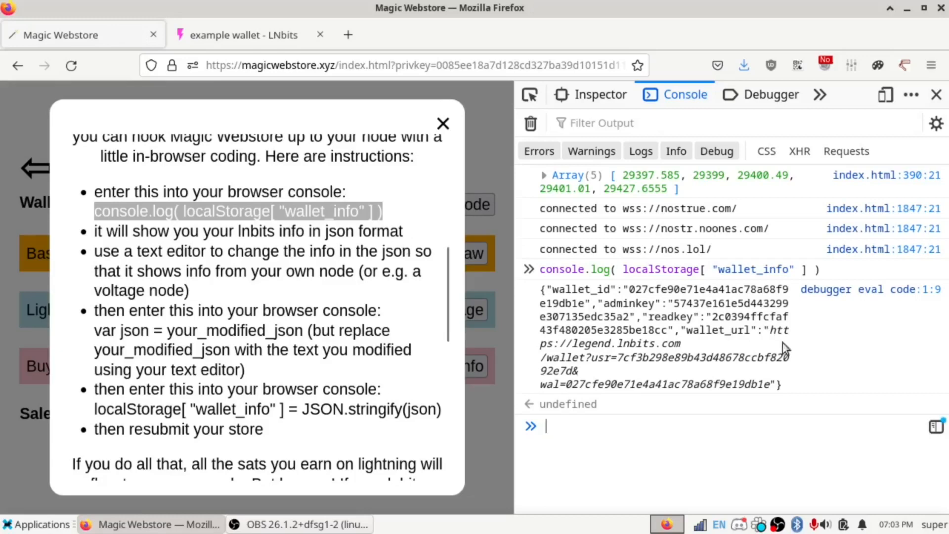
Step: Paste a copy of the printed wallet_info JSON into the console input
left_click_drag(785, 383, 576, 298)
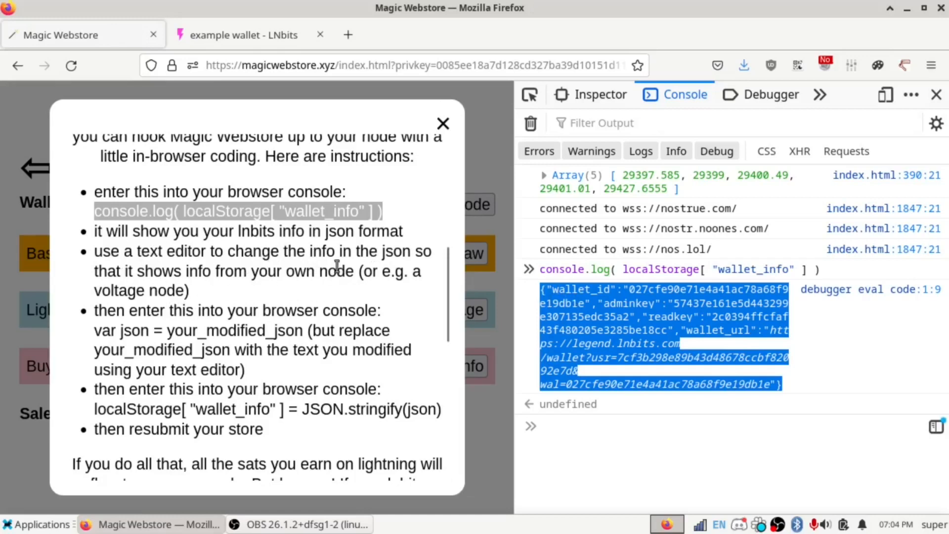
left_click(598, 445)
key("ctrl+v")
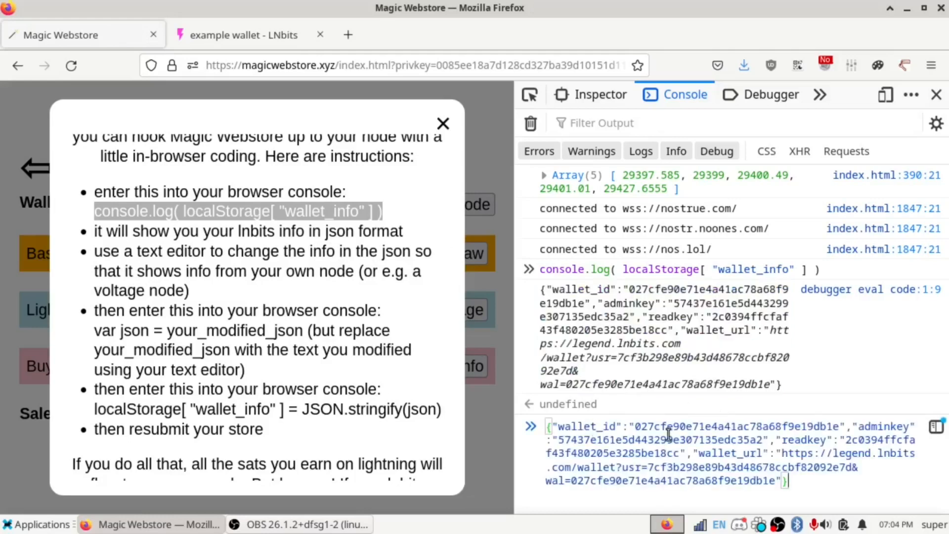
Step: Locate the wallet_id, adminkey, readkey and wallet_url fields, then bring up the LNbits example wallet
double_click(588, 426)
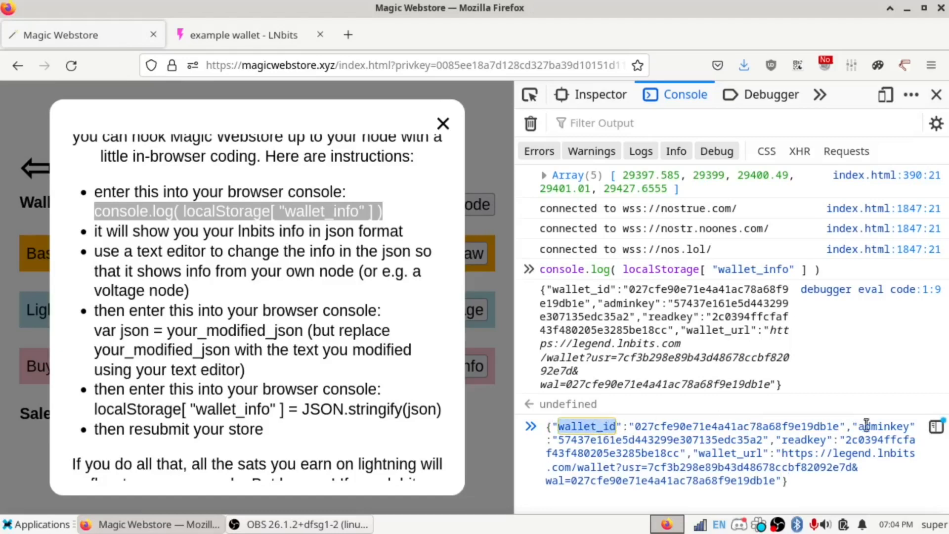
double_click(886, 427)
double_click(810, 439)
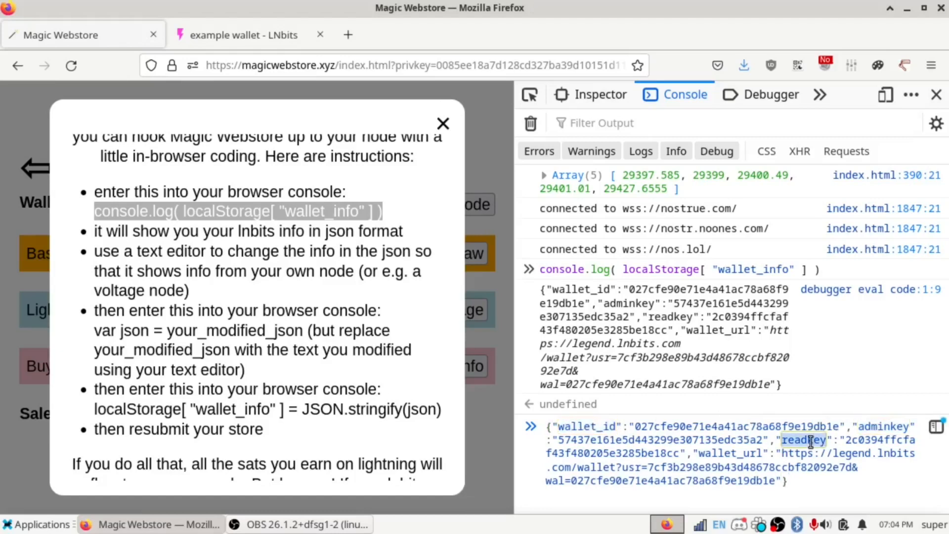
double_click(733, 453)
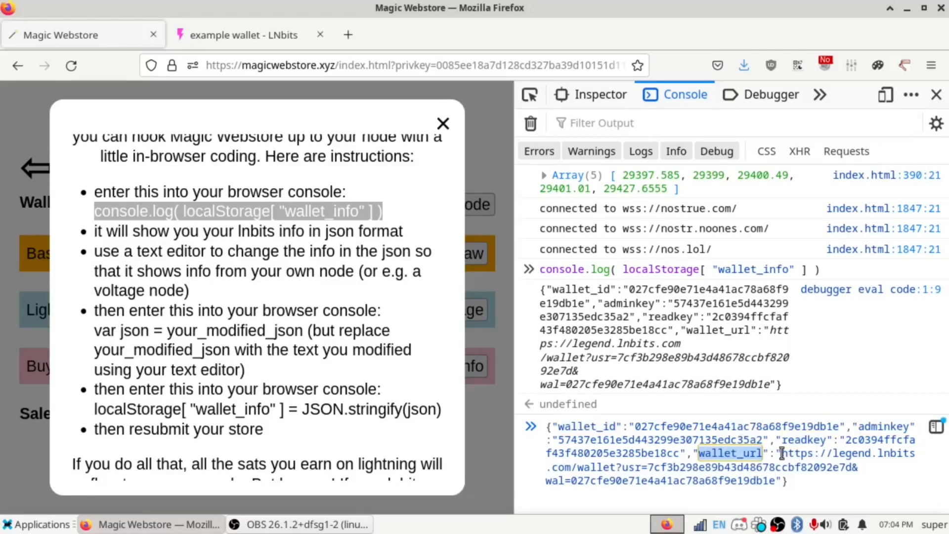
left_click(257, 47)
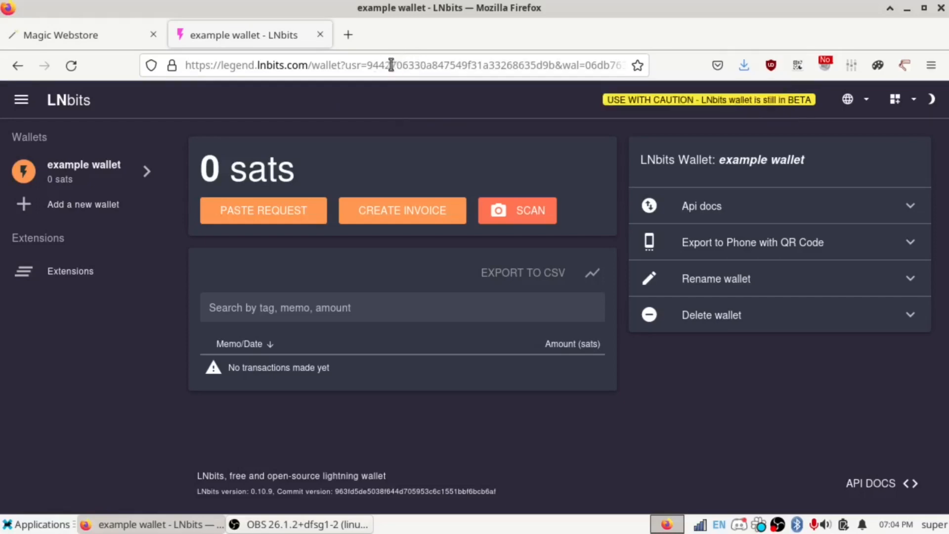
Step: Replace the JSON's wallet_id value with the LNbits example wallet's ID
left_click(114, 36)
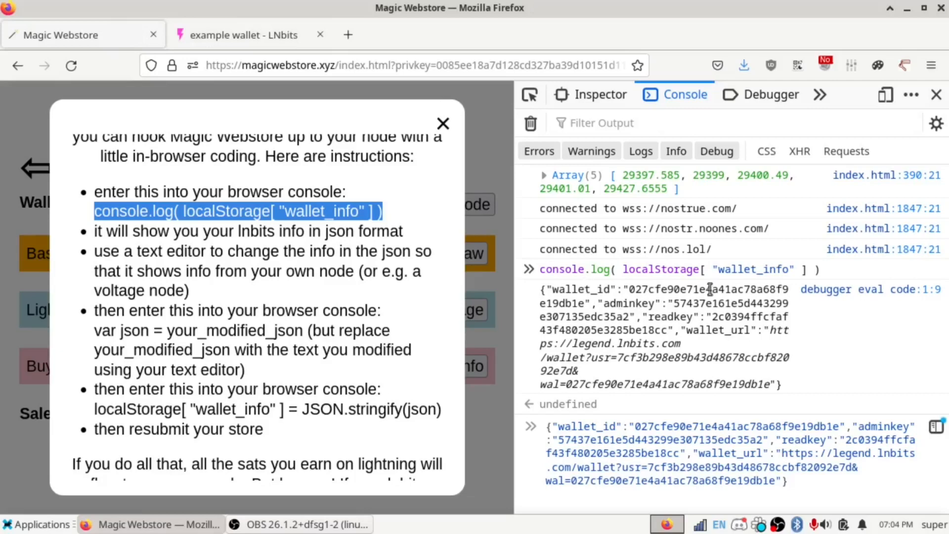
left_click(260, 37)
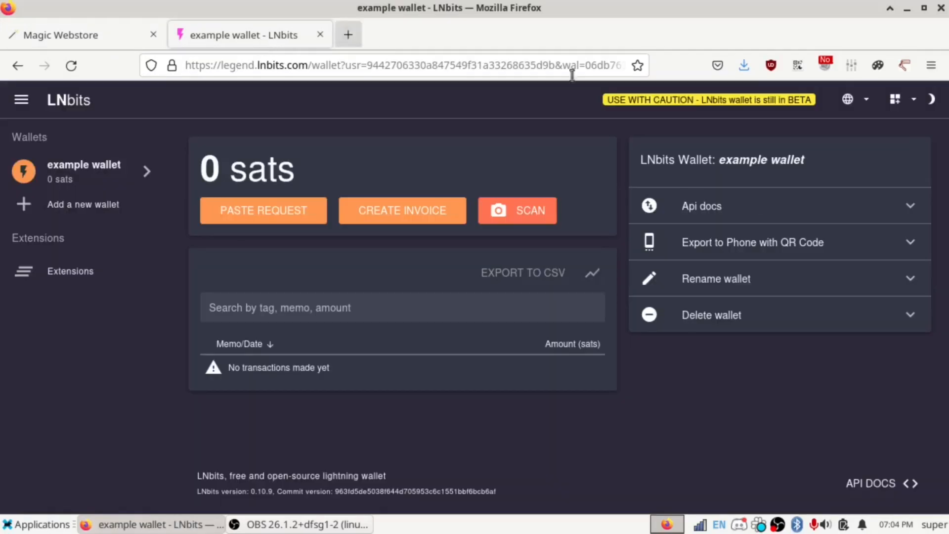
left_click(759, 206)
left_click_drag(662, 242, 700, 243)
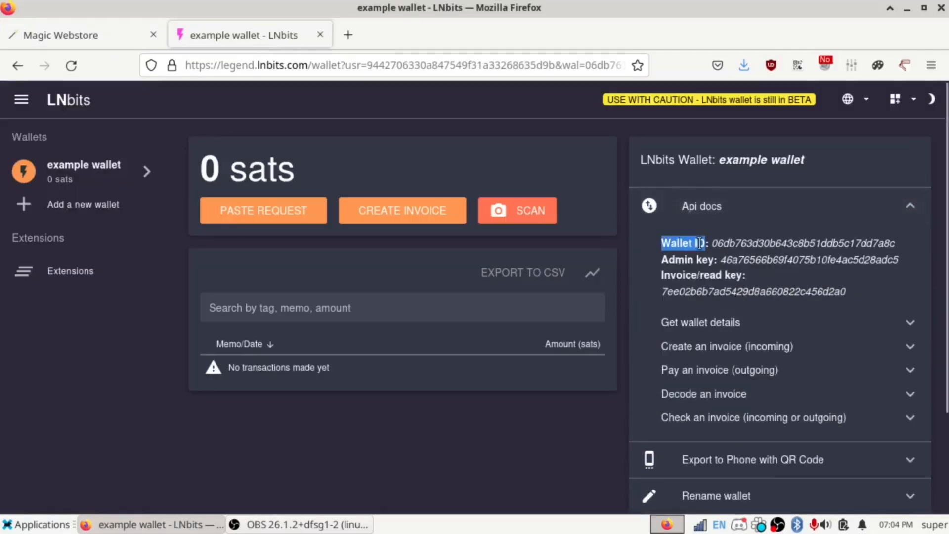
double_click(760, 242)
key("ctrl+c")
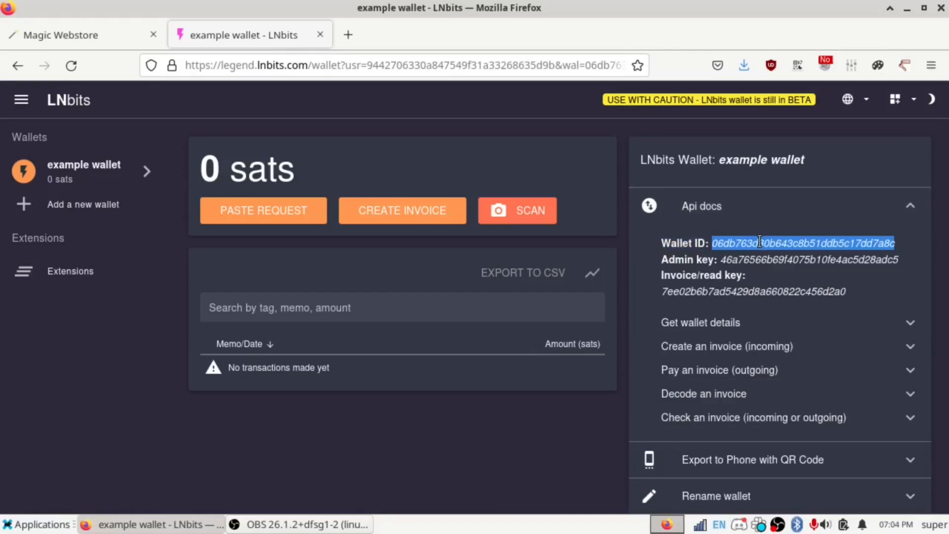
key("ctrl+Tab")
double_click(665, 427)
key("ctrl+v")
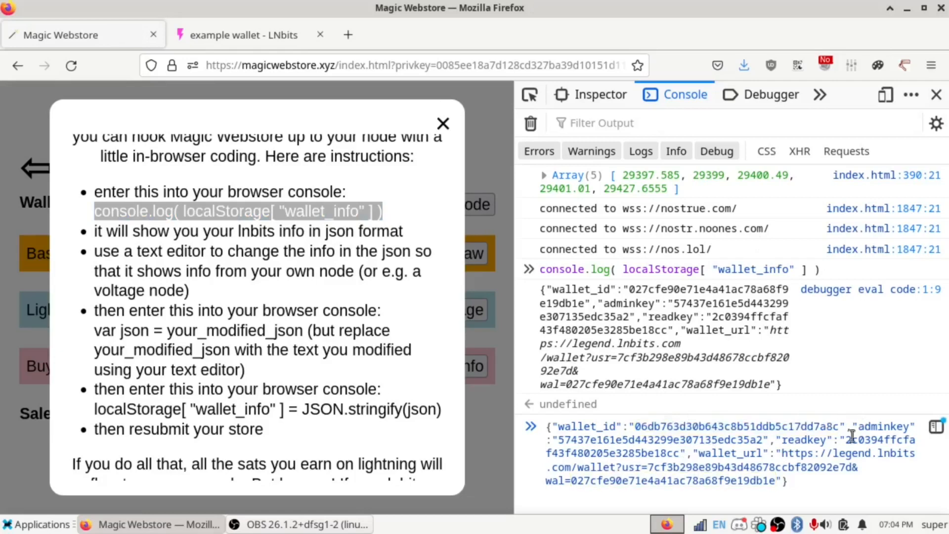
Step: Replace the adminkey value with the LNbits wallet's admin key
left_click(253, 35)
double_click(772, 260)
key("ctrl+c")
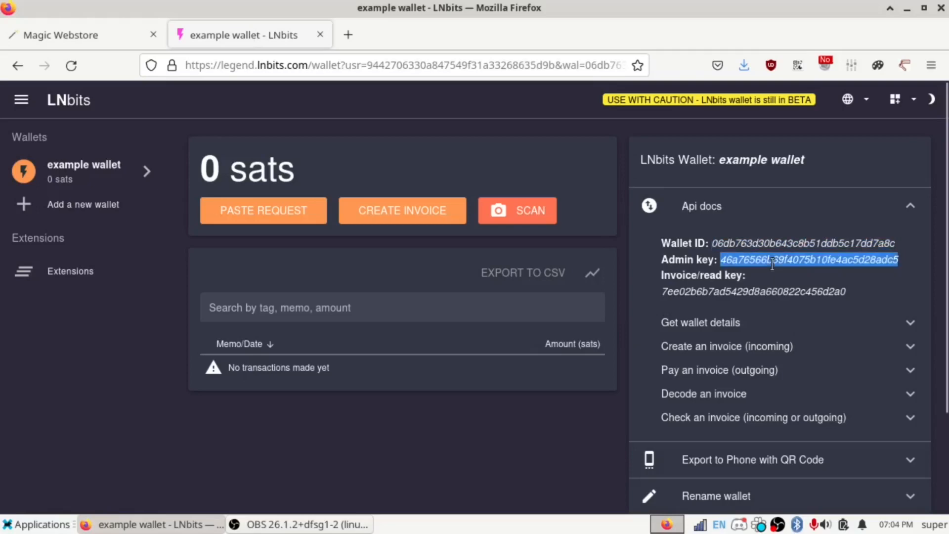
key("ctrl+Page_Up")
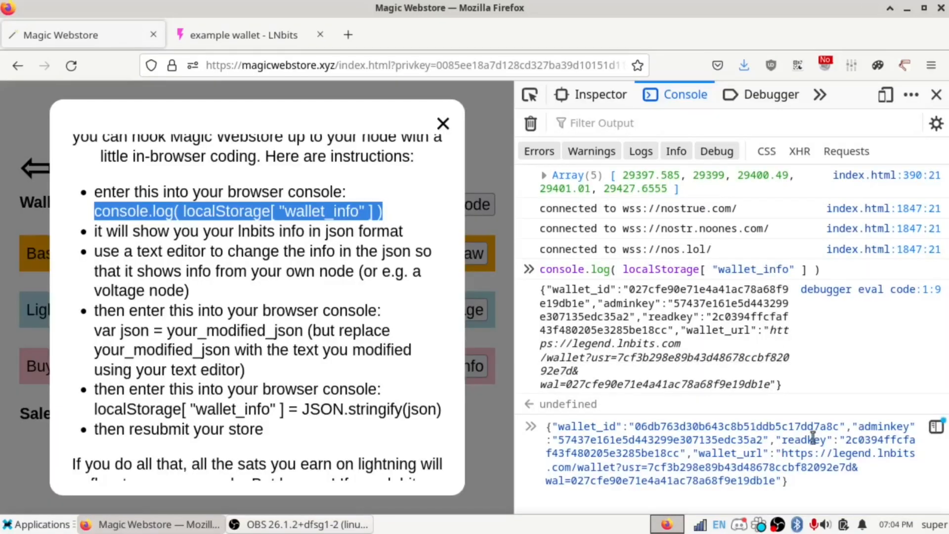
double_click(729, 440)
key("ctrl+v")
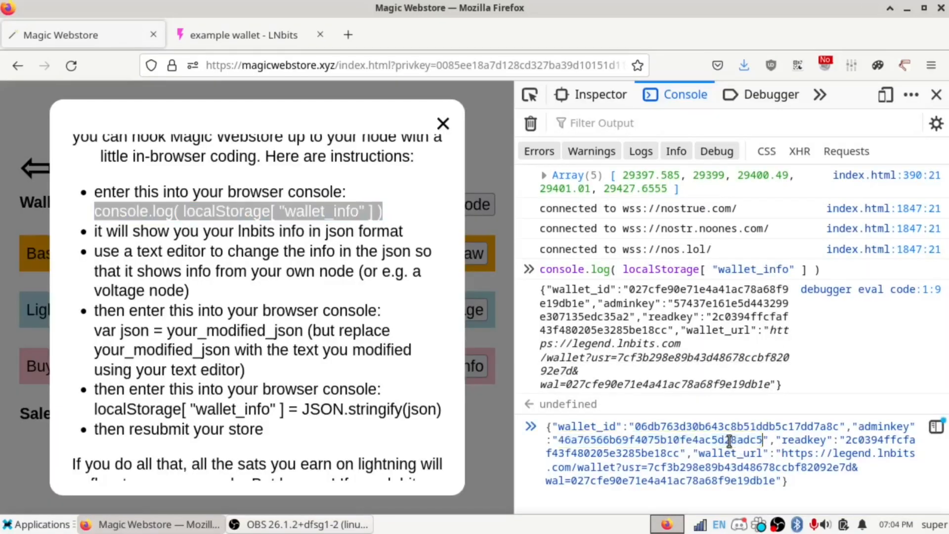
Step: Replace the readkey value with the LNbits wallet's invoice/read key
double_click(800, 438)
left_click(288, 45)
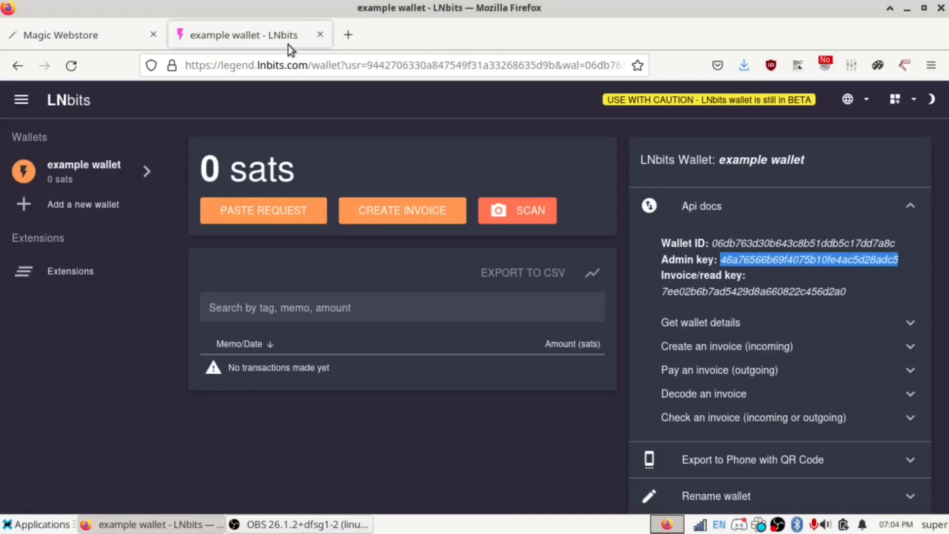
double_click(699, 292)
key("ctrl+Tab")
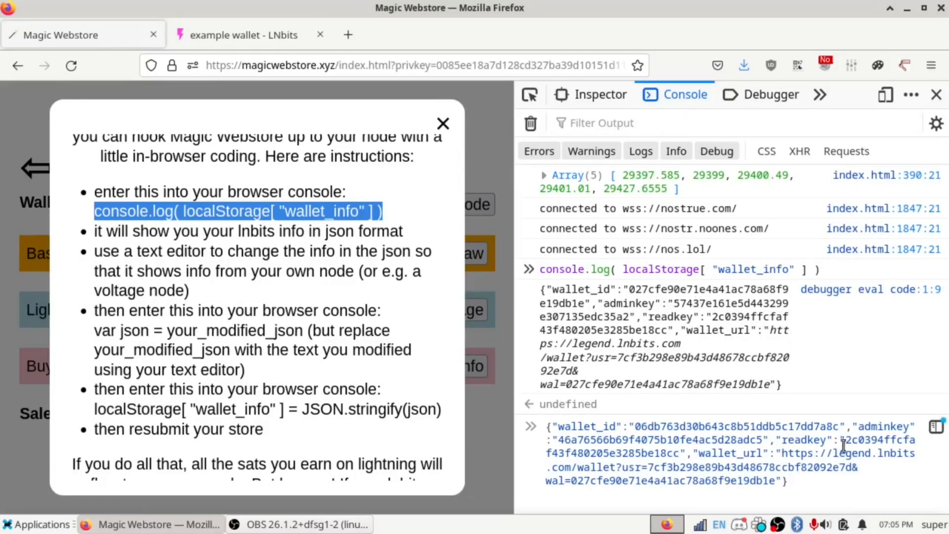
double_click(858, 440)
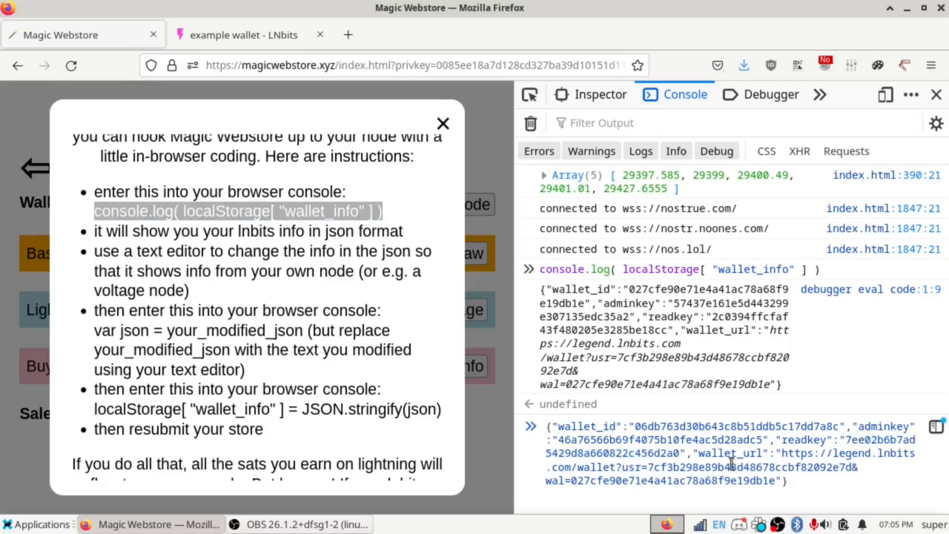
Step: Replace the wallet_url value with the LNbits wallet page's URL
key("ctrl+Tab")
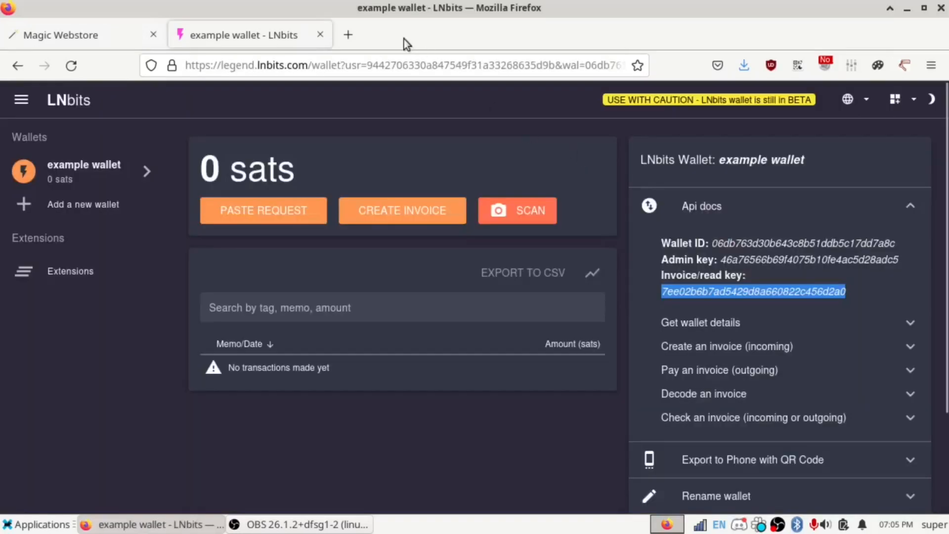
left_click(376, 66)
key("ctrl+c")
key("ctrl+Tab")
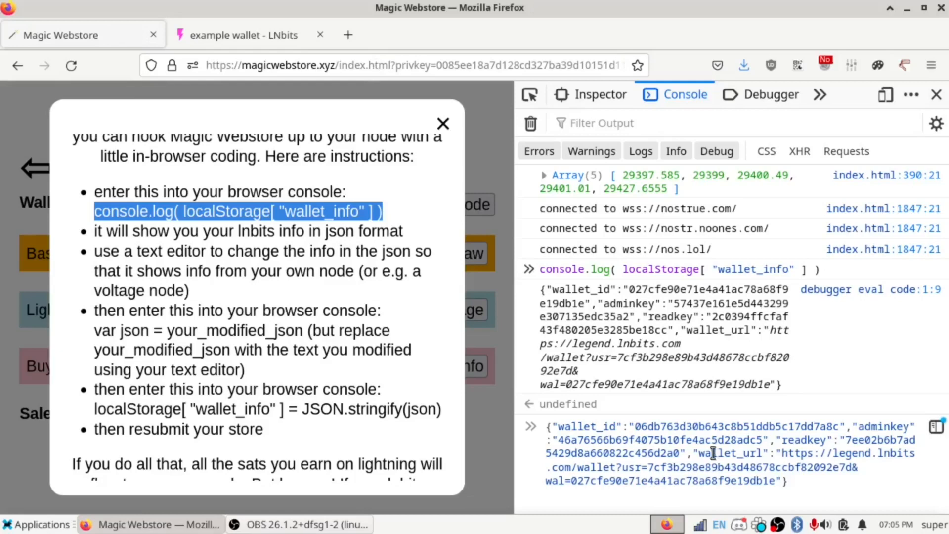
double_click(805, 454)
left_click(758, 482, "shift")
key("ctrl+v")
left_click(832, 485)
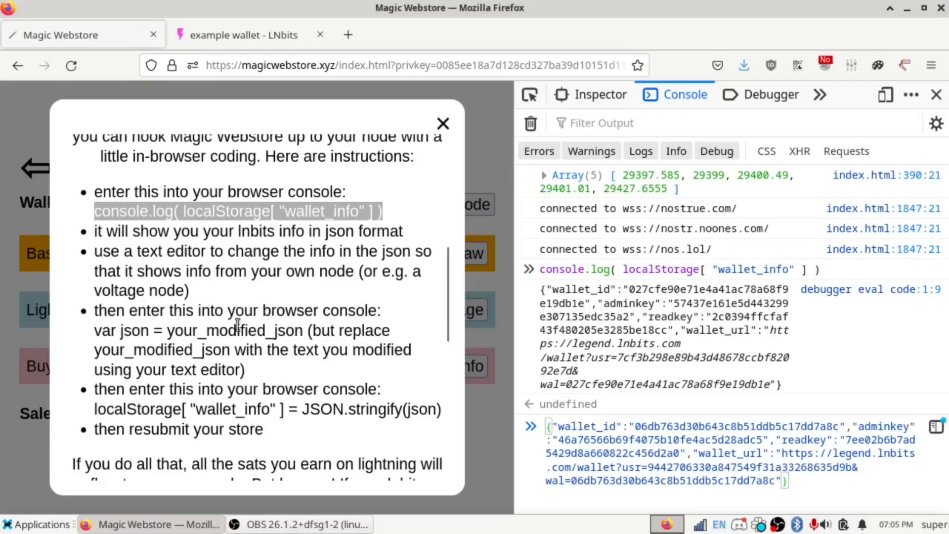
Step: Prefix the edited JSON with var json = and run it in the console
left_click_drag(105, 330, 160, 333)
left_click(557, 424)
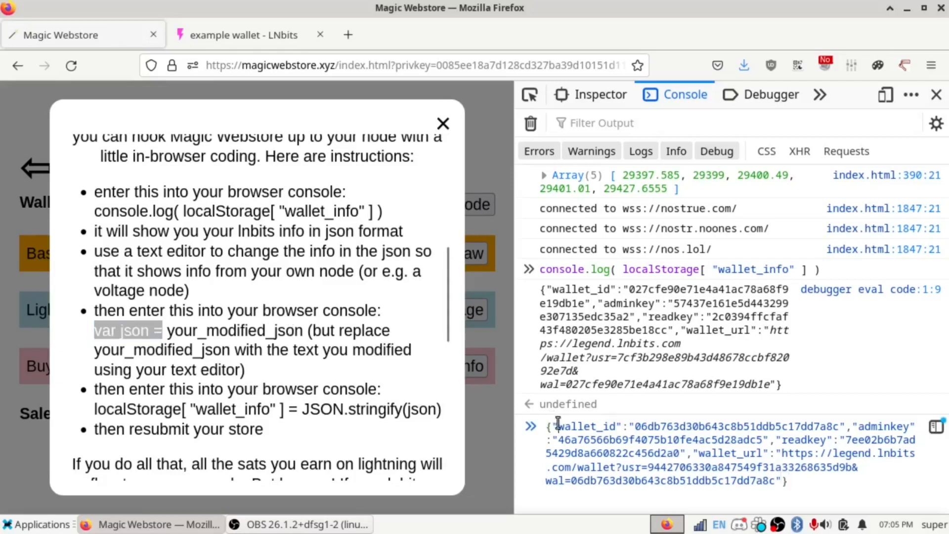
type("var json =")
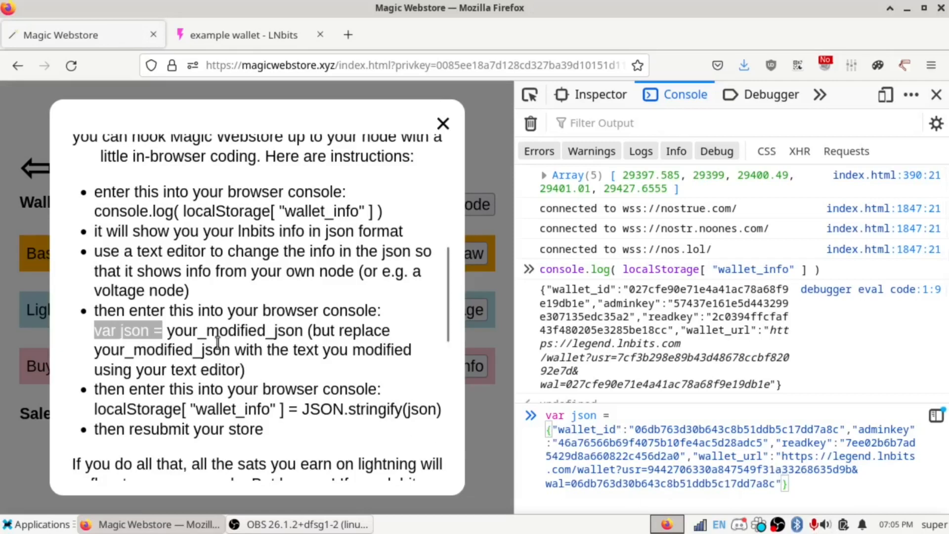
left_click(188, 340)
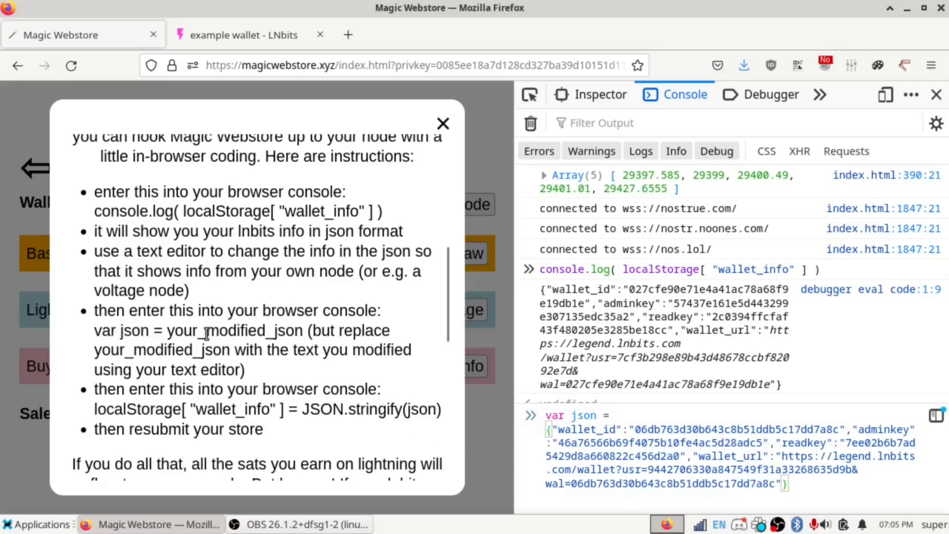
double_click(205, 330)
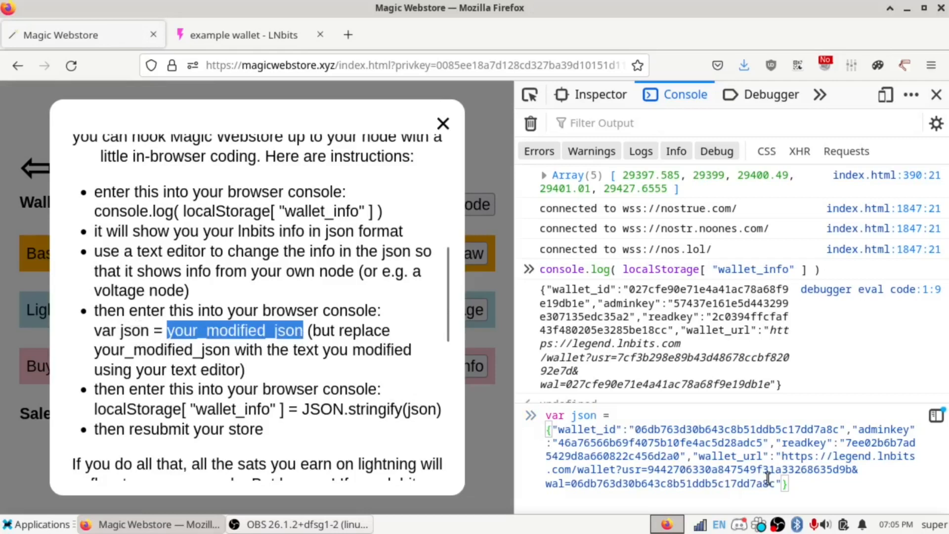
left_click(803, 477)
key("Return")
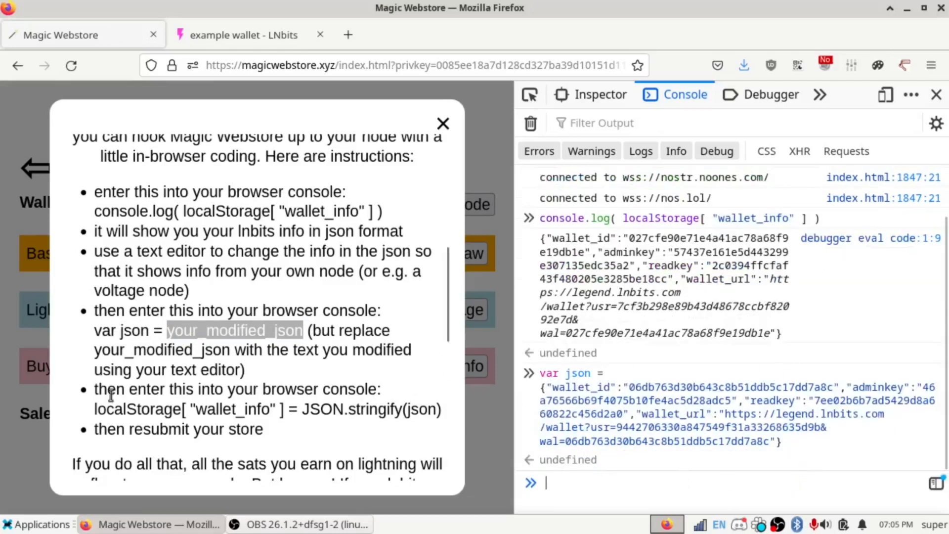
Step: Run localStorage["wallet_info"] = JSON.stringify(json) to save the new wallet info
double_click(118, 411)
left_click_drag(118, 411, 322, 411)
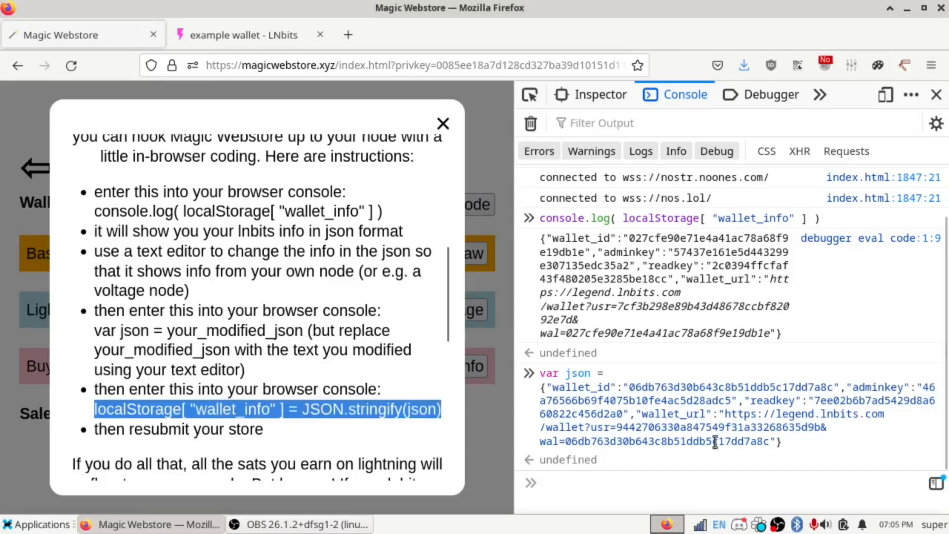
left_click(671, 487)
type("localStorage[ \"wallet_info\" ] = JSON.stringify(json)")
key("Return")
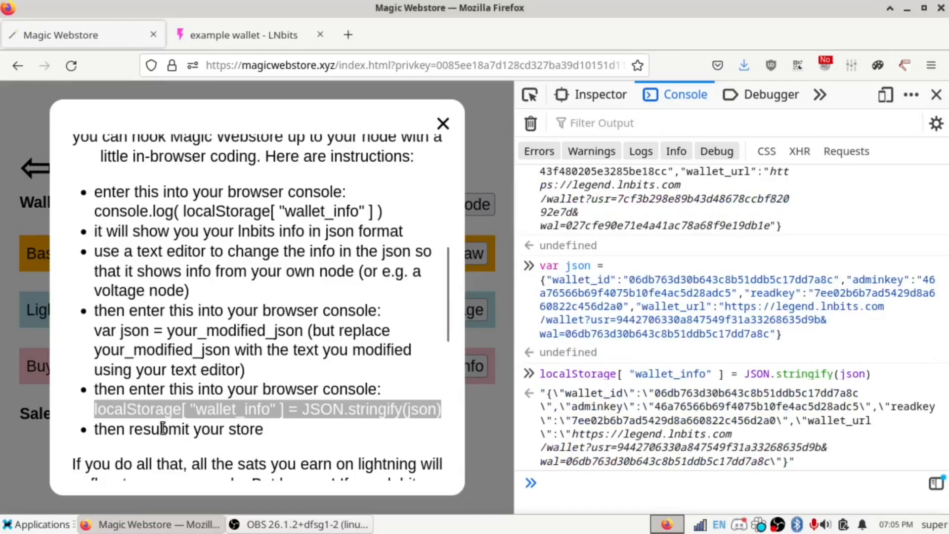
Step: Return to the store setup page and name both the store and its first product 'test'
left_click(443, 123)
left_click(114, 177)
scroll(218, 247, "down", 4)
scroll(173, 195, "up", 2)
left_click(153, 174)
type("test")
left_click(146, 302)
type("test")
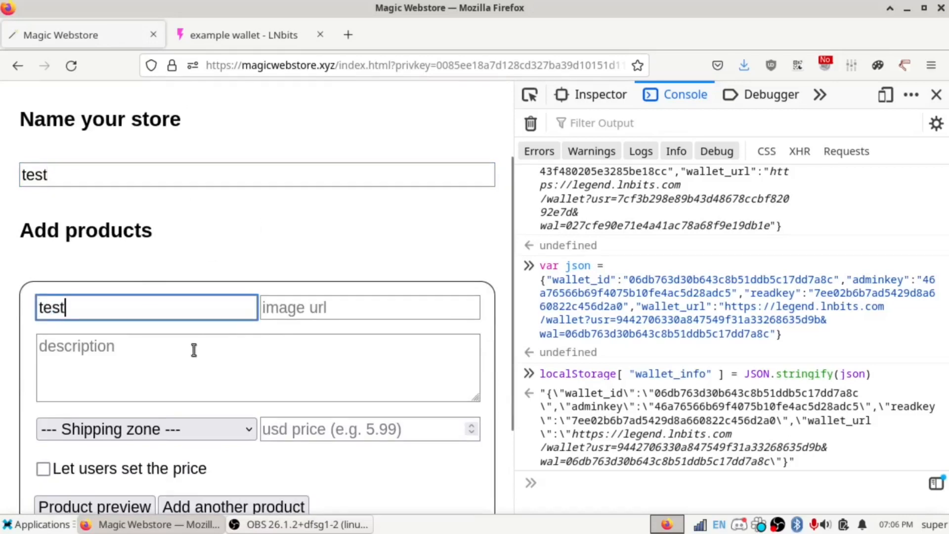
Step: Choose Free (digital) shipping, set price 1, submit the store, and dismiss the success message
left_click(176, 358)
left_click(185, 440)
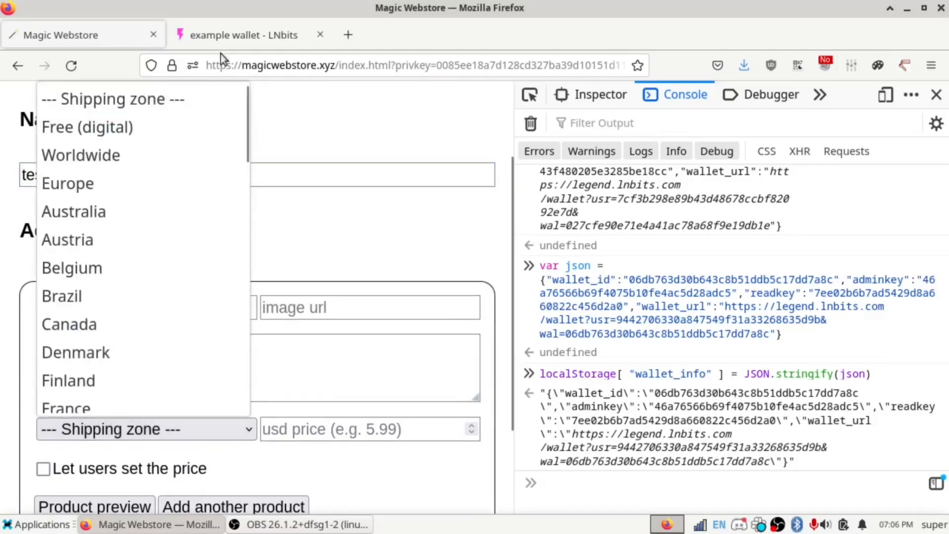
left_click(189, 126)
left_click(310, 429)
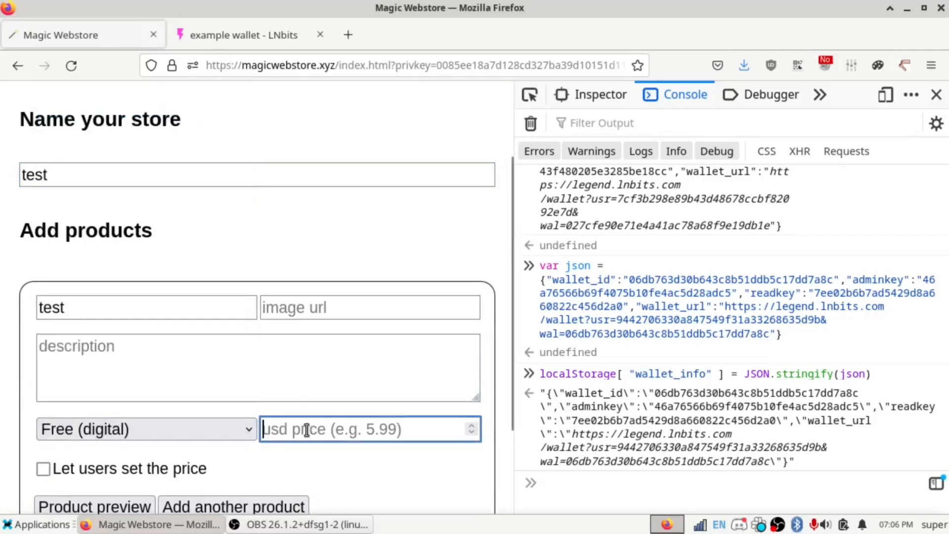
type("1")
scroll(109, 417, "down", 3)
left_click(48, 446)
scroll(251, 421, "down", 3)
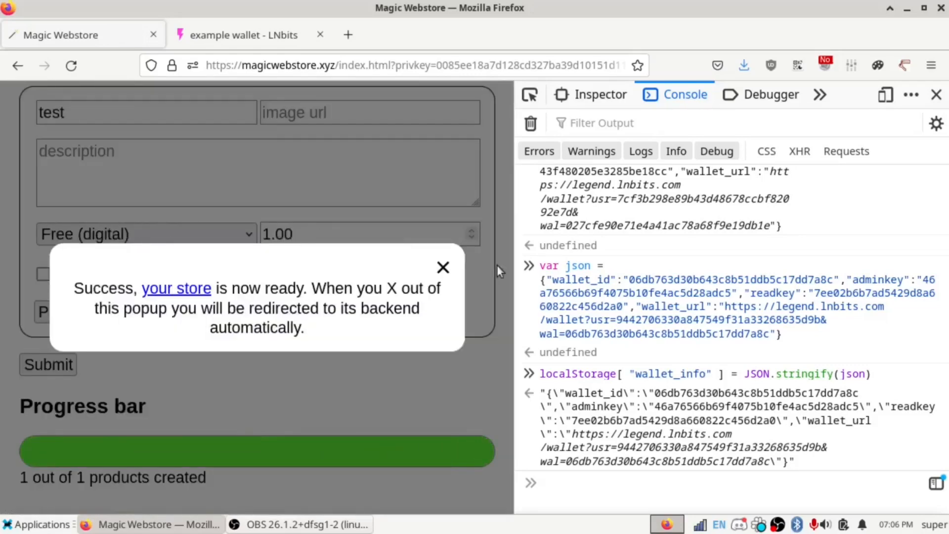
left_click(441, 269)
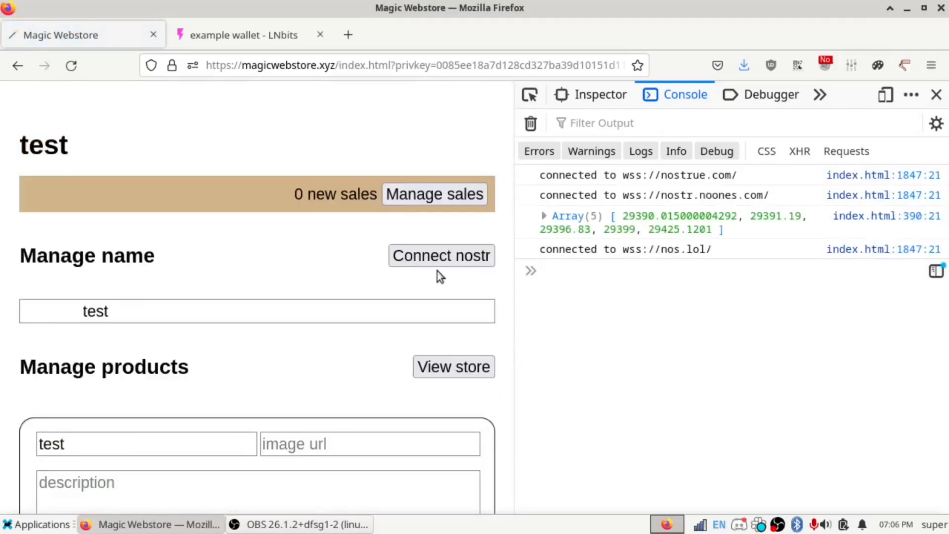
Step: On the LNbits wallet page, collapse and re-expand the Api docs panel, briefly checking the store tab
left_click(253, 41)
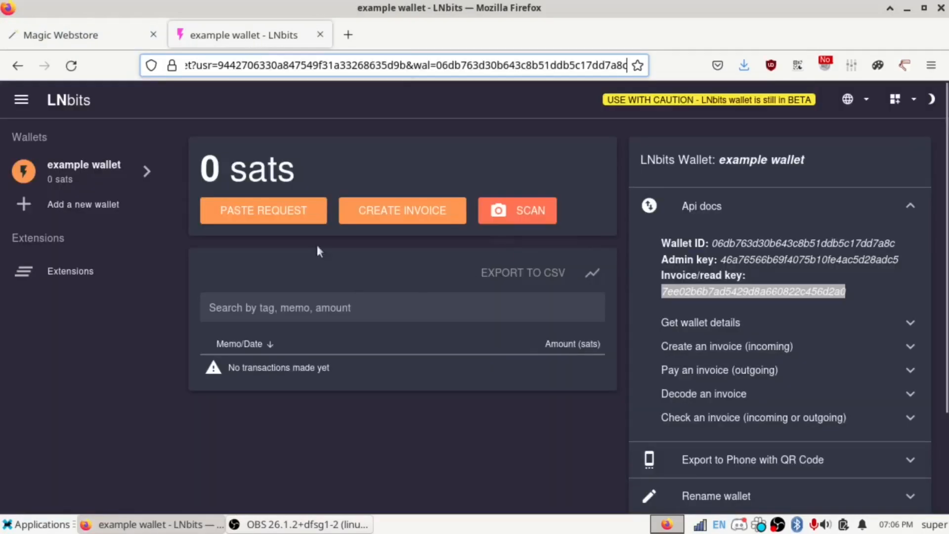
left_click(853, 211)
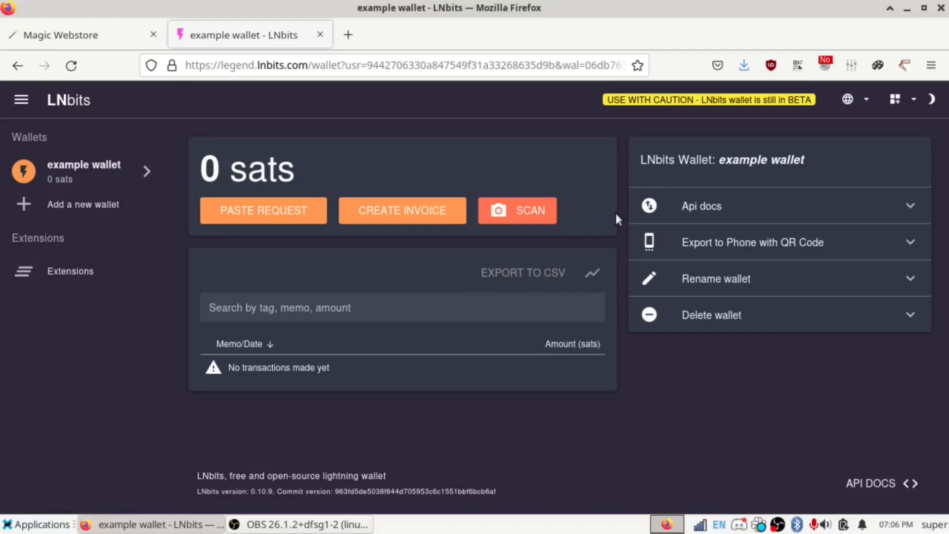
left_click(767, 214)
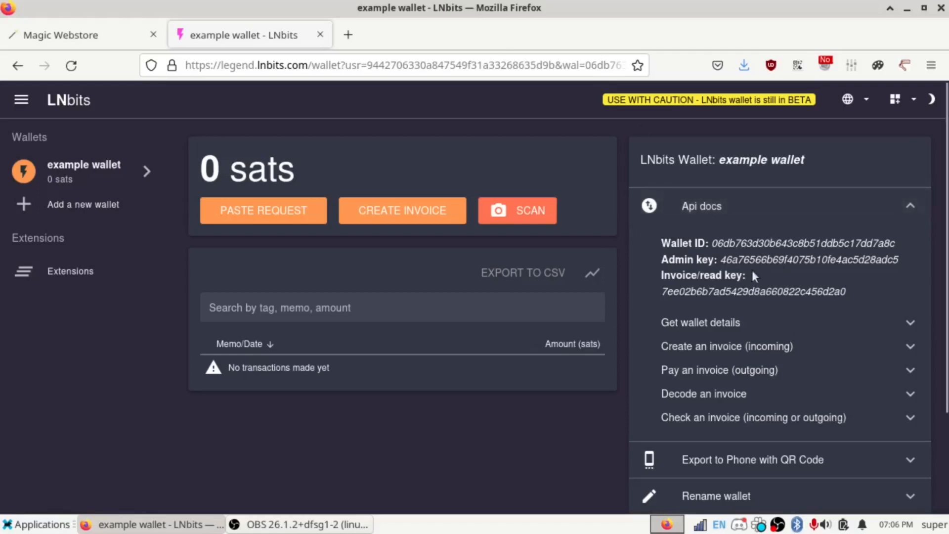
left_click(104, 35)
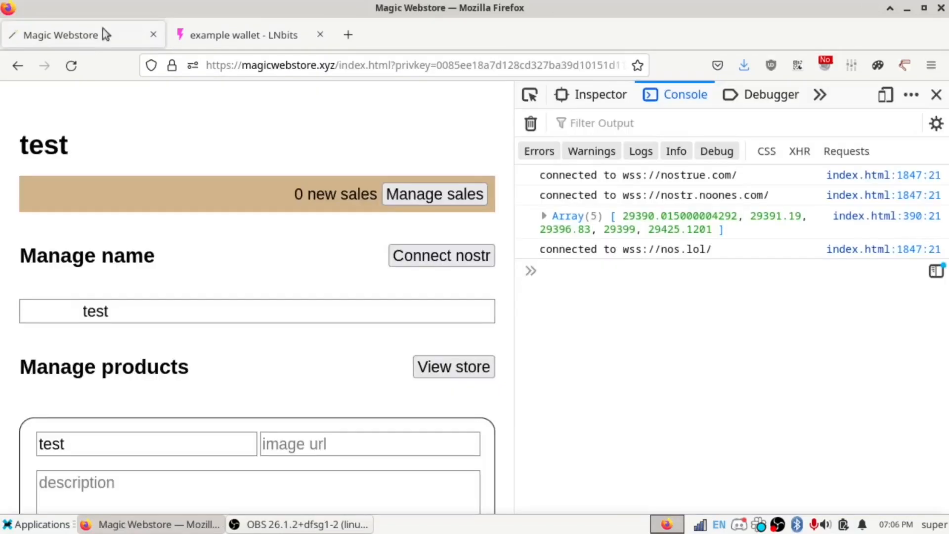
left_click(238, 33)
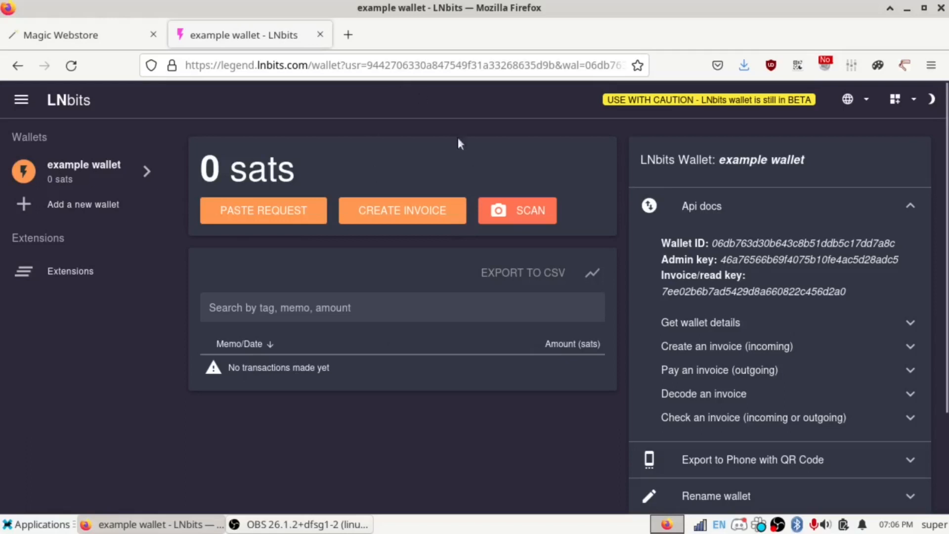
Step: Select the Invoice/read key in LNbits Api docs, then return to the test store backend
double_click(682, 291)
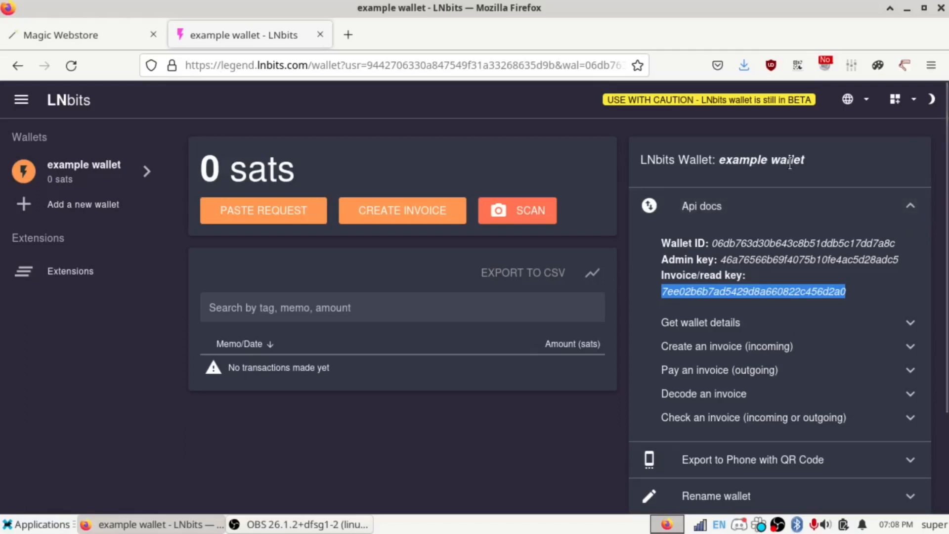
key("ctrl+Tab")
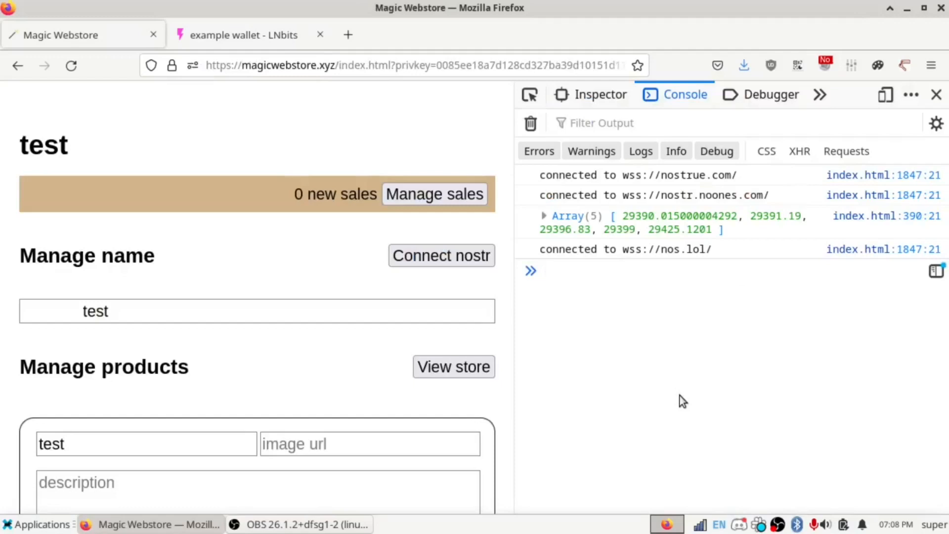